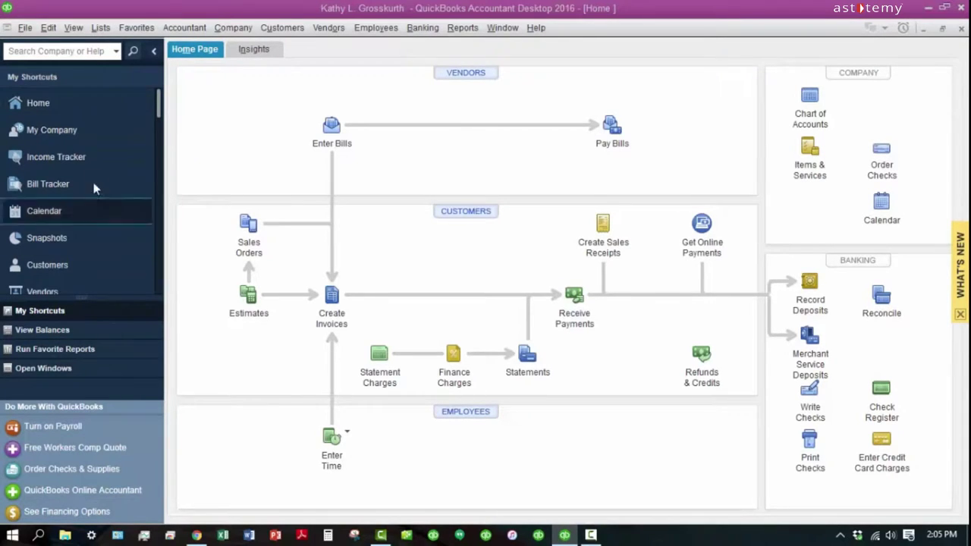
Step: Keep the icon bar docked on the left and review the shortcut settings without changes
left_click(73, 28)
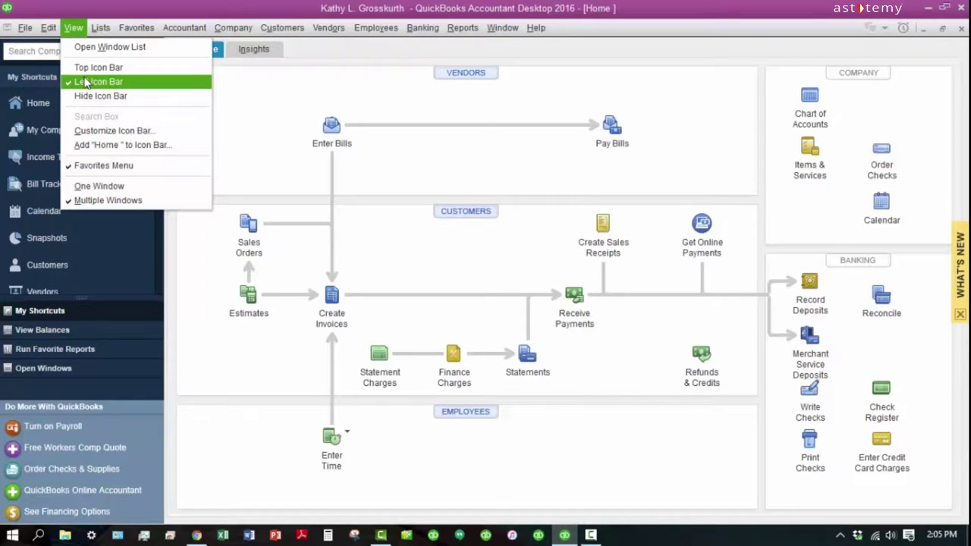
left_click(256, 96)
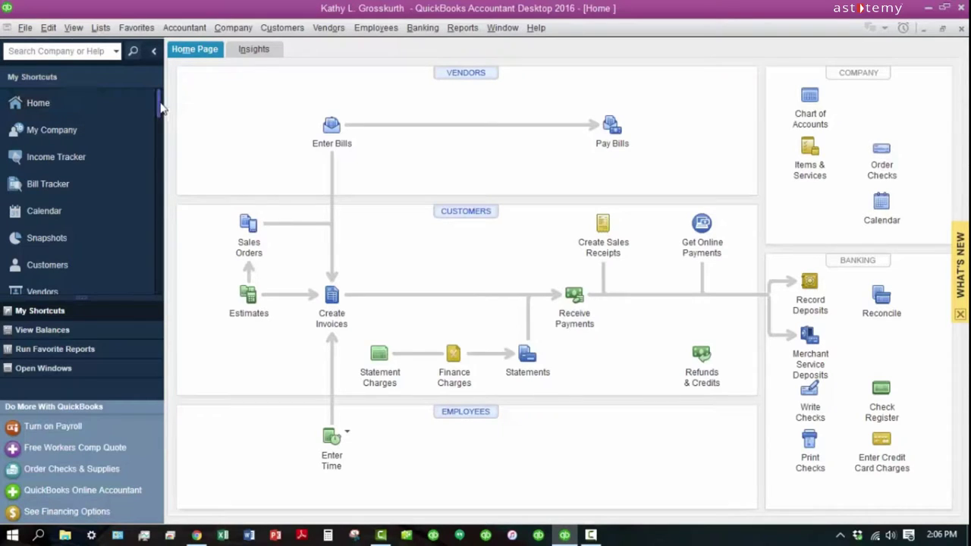
scroll(158, 115, "down", 1)
left_click_drag(158, 115, 165, 300)
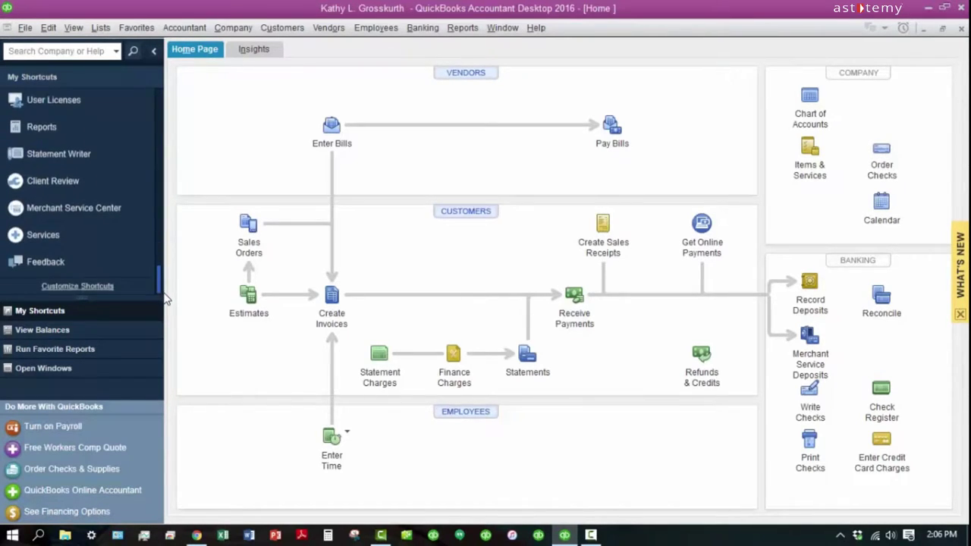
left_click(97, 291)
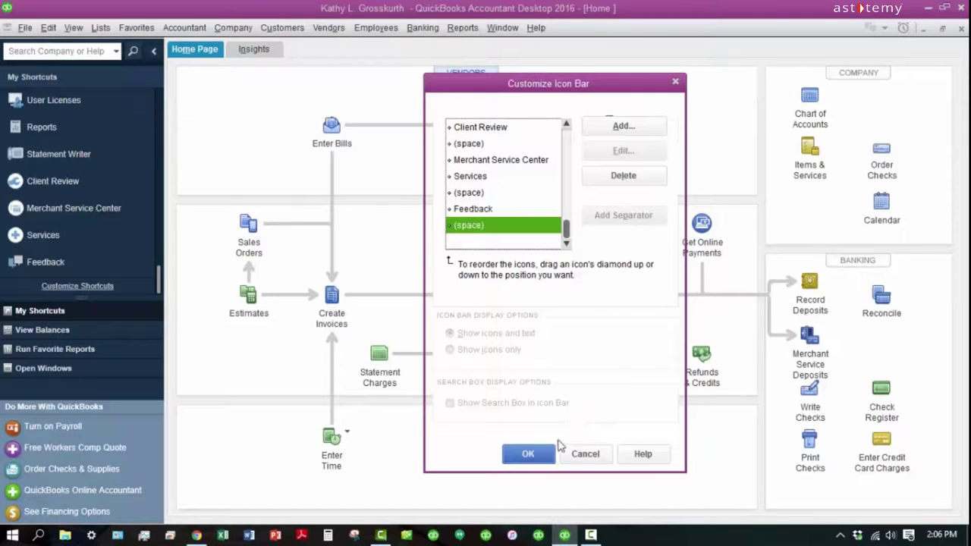
left_click(585, 453)
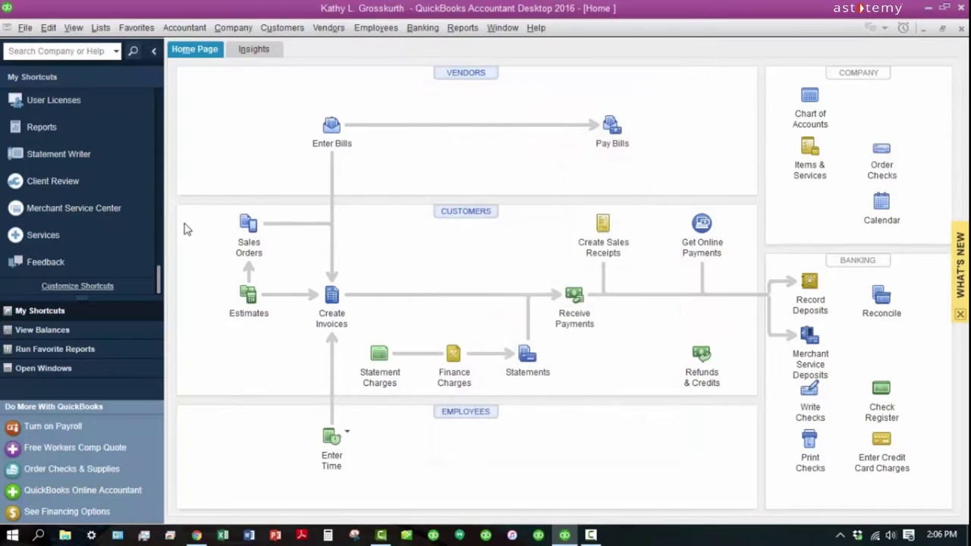
left_click_drag(160, 282, 161, 210)
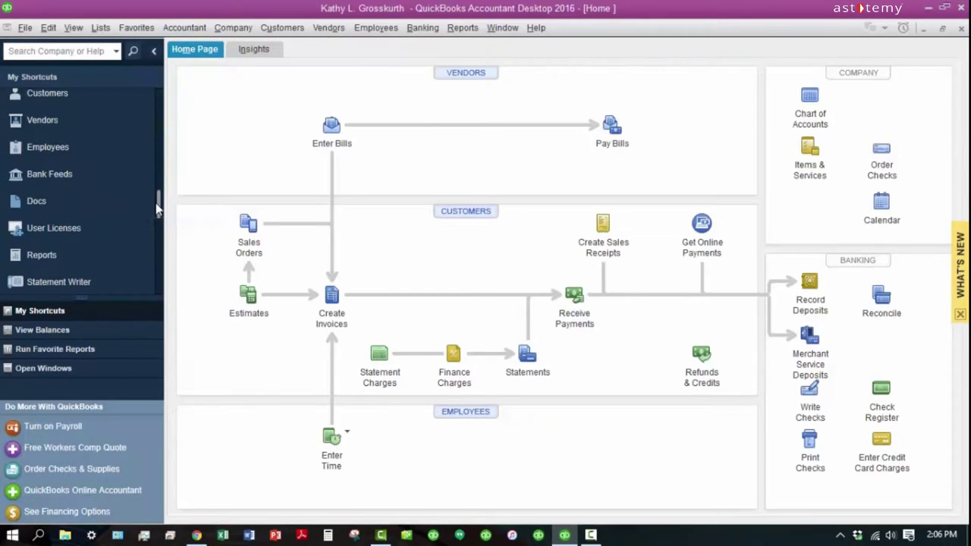
left_click_drag(159, 213, 160, 281)
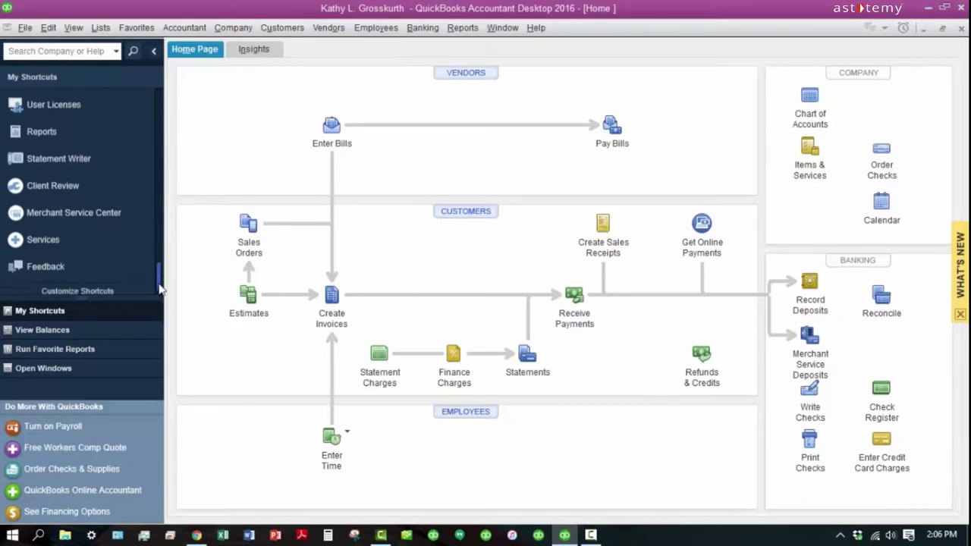
Step: Switch the side panel to View Balances, showing Accounts Receivable at 400.00, and accept the balance selection
left_click(118, 331)
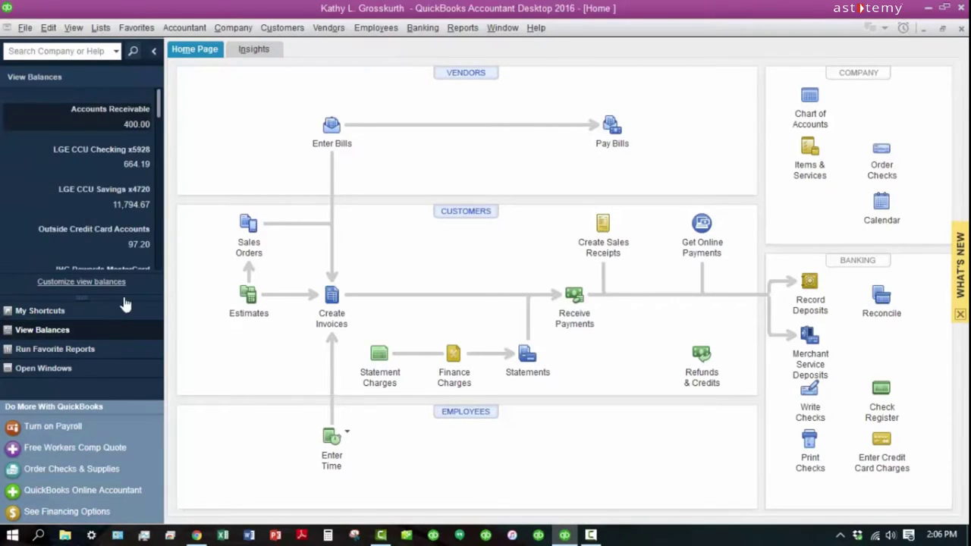
left_click(151, 111)
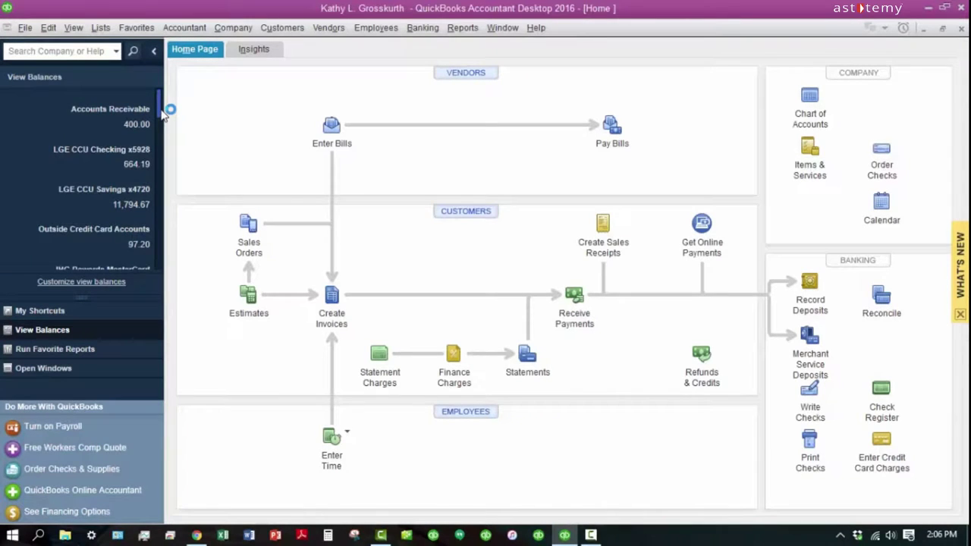
left_click_drag(162, 114, 154, 91)
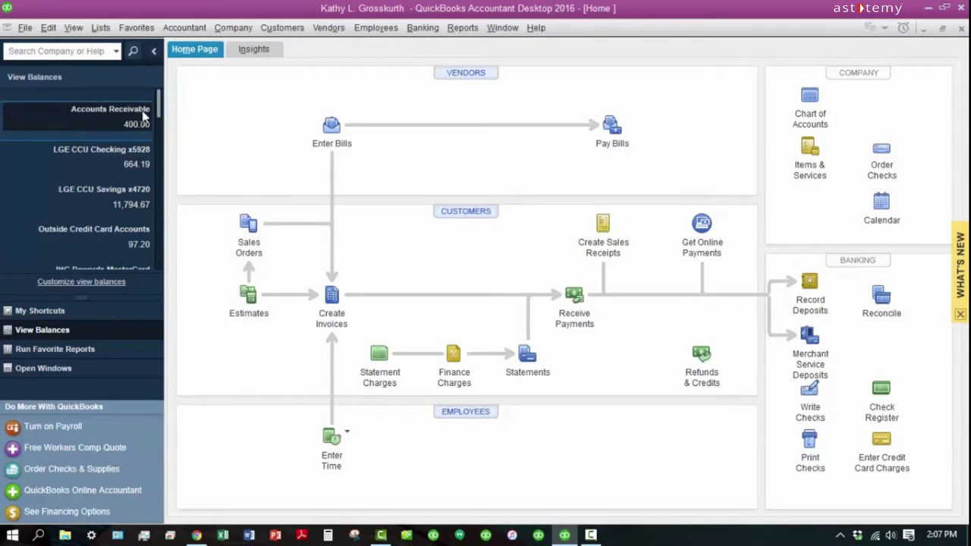
mouse_move(159, 110)
left_mouse_down()
mouse_move(167, 277)
mouse_move(168, 106)
left_mouse_up()
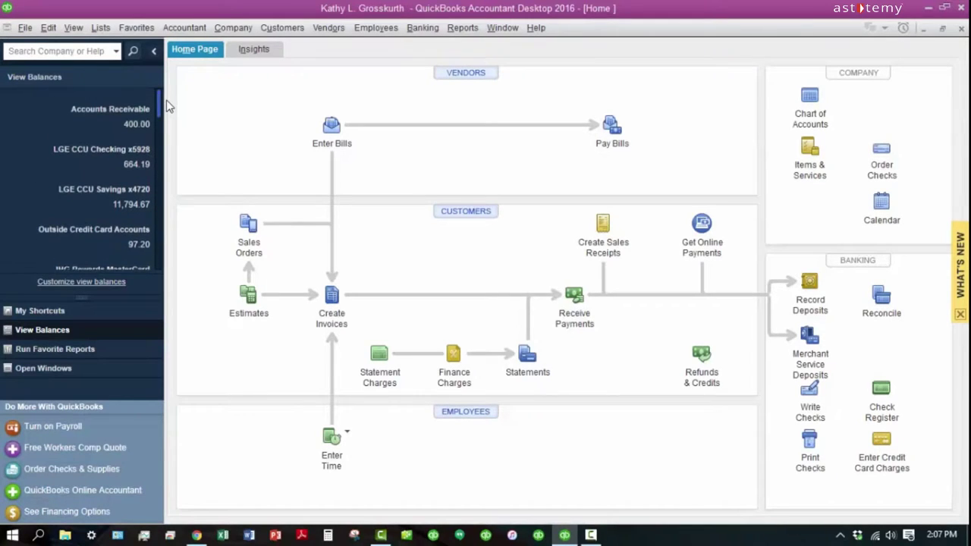
left_click(110, 282)
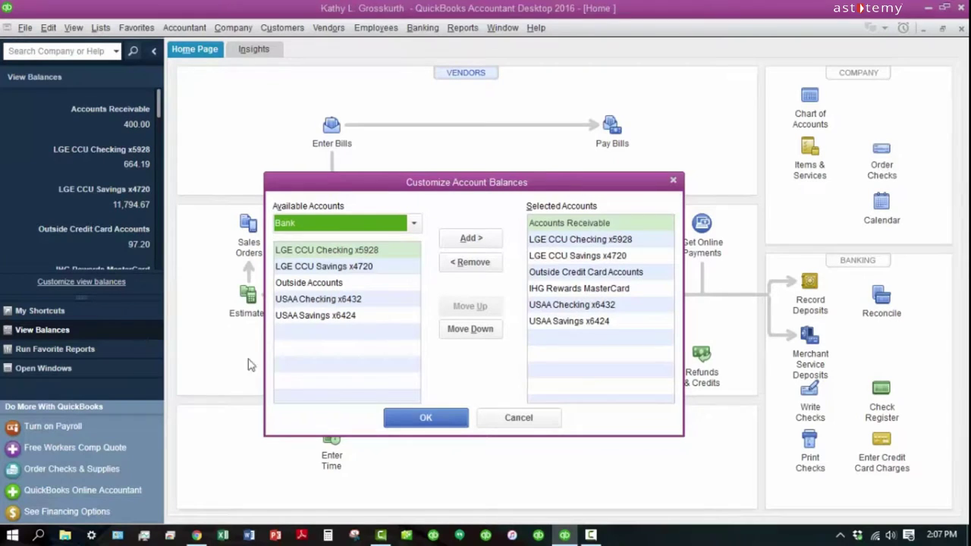
left_click(440, 425)
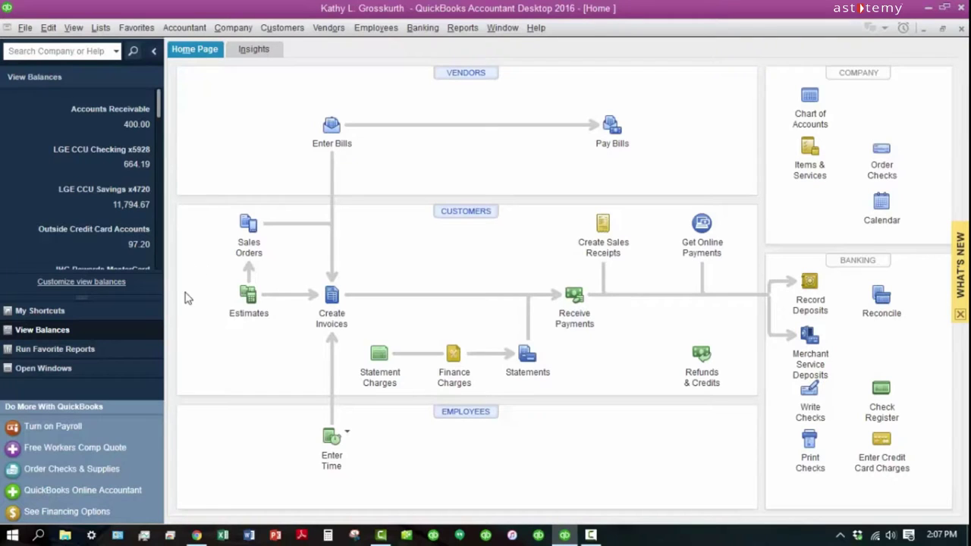
Step: Show favorite reports in the side panel and open the Report Center maximized
left_click(124, 354)
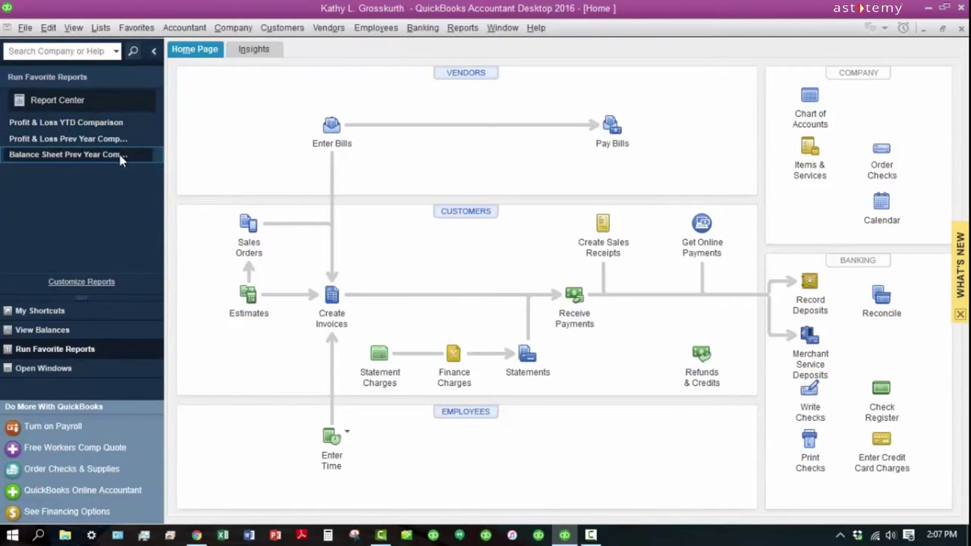
left_click(55, 99)
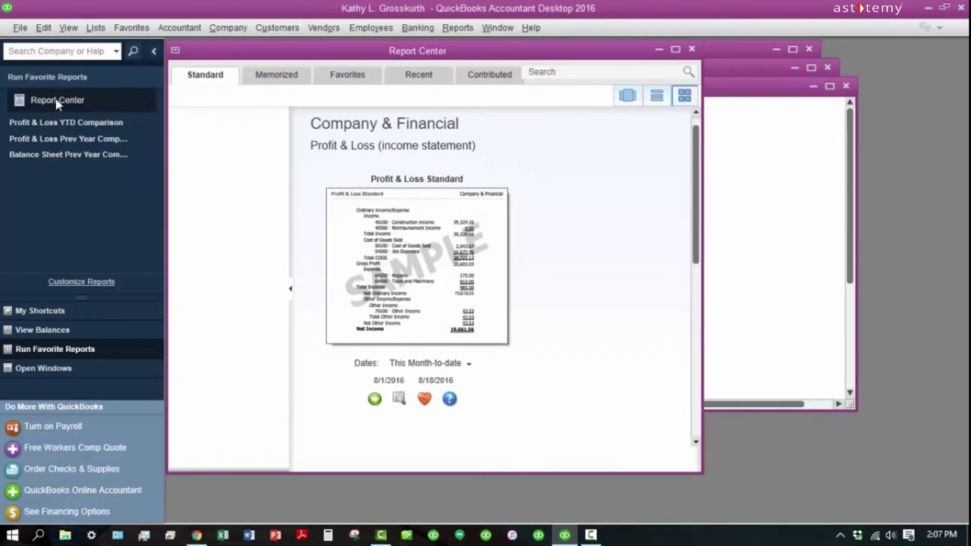
left_click(675, 50)
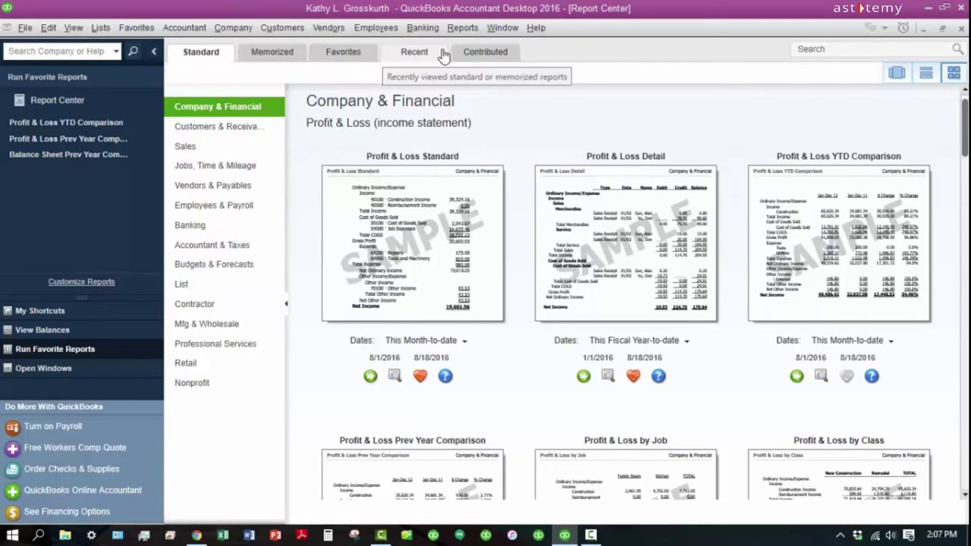
Step: Browse the Contributed reports and their industry list, then close the Report Center
left_click(496, 58)
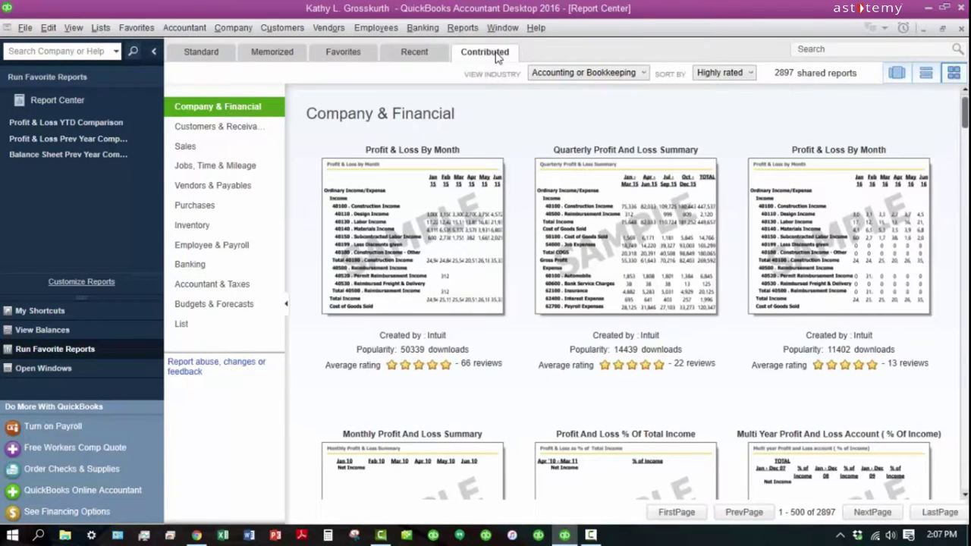
left_click(645, 73)
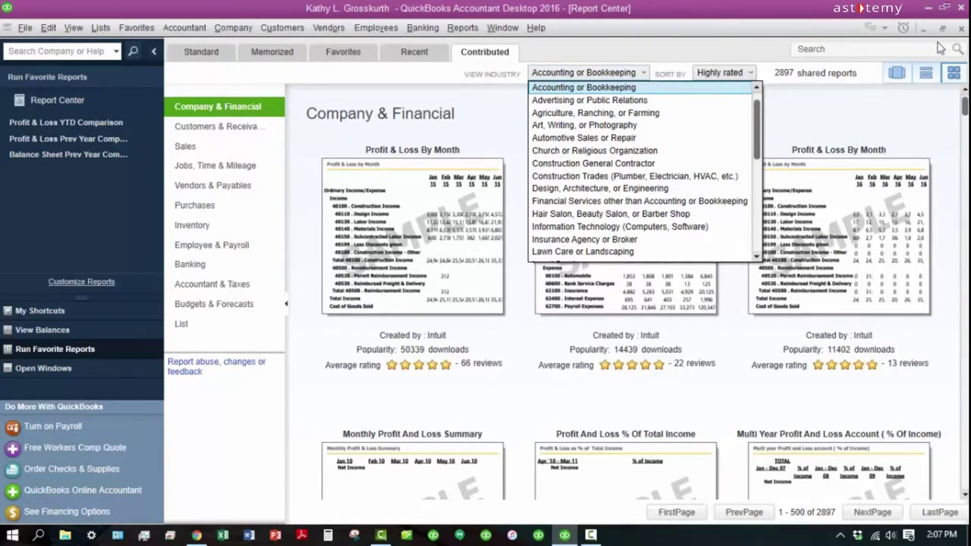
left_click(963, 30)
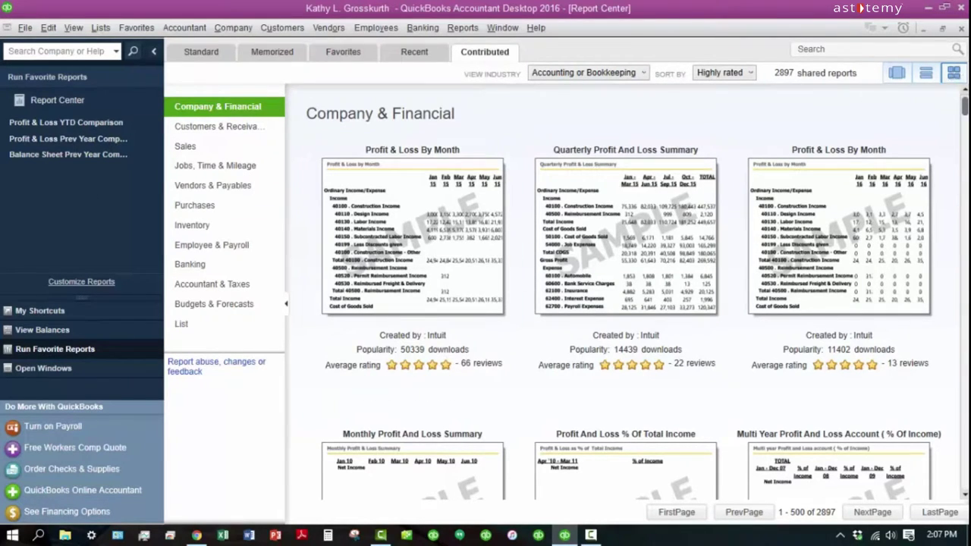
left_click(961, 29)
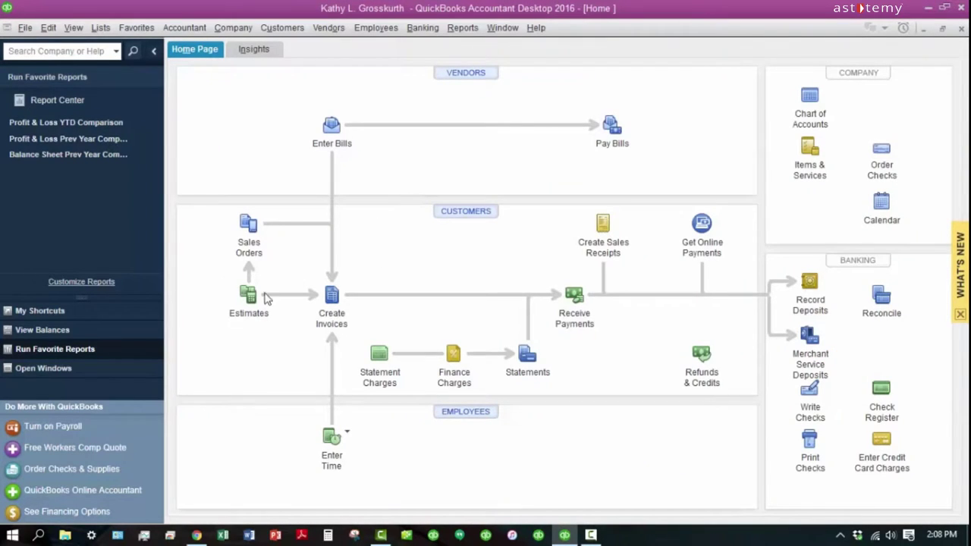
Step: List open windows in the side panel and tile Home, Balance Sheet and Profit & Loss vertically
left_click(104, 371)
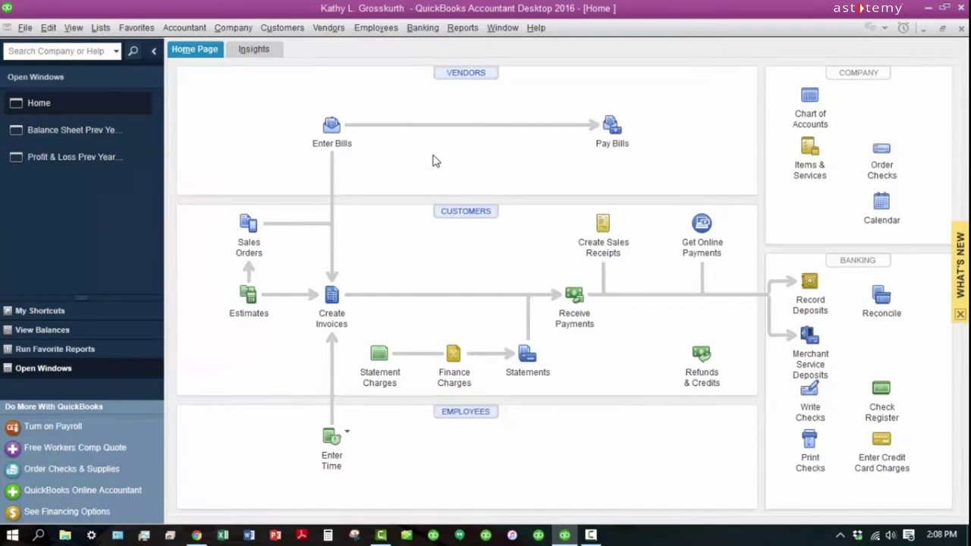
left_click(503, 29)
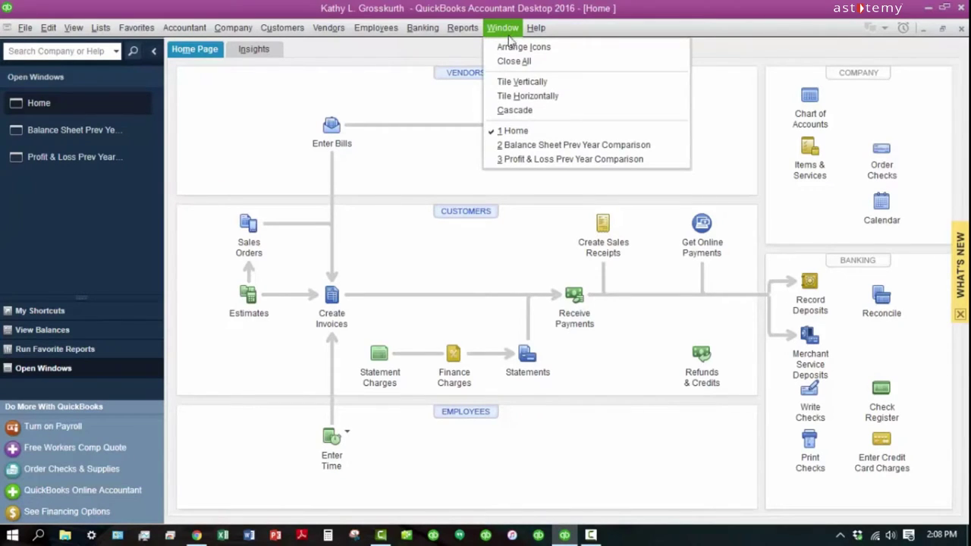
left_click(527, 83)
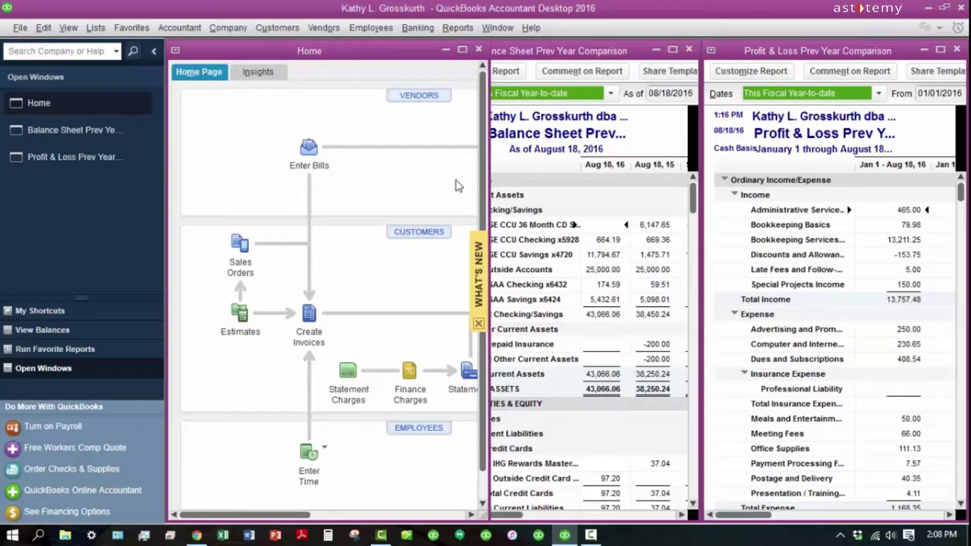
Step: Cascade the three windows, bring each report forward in turn, then return to Home
left_click(501, 28)
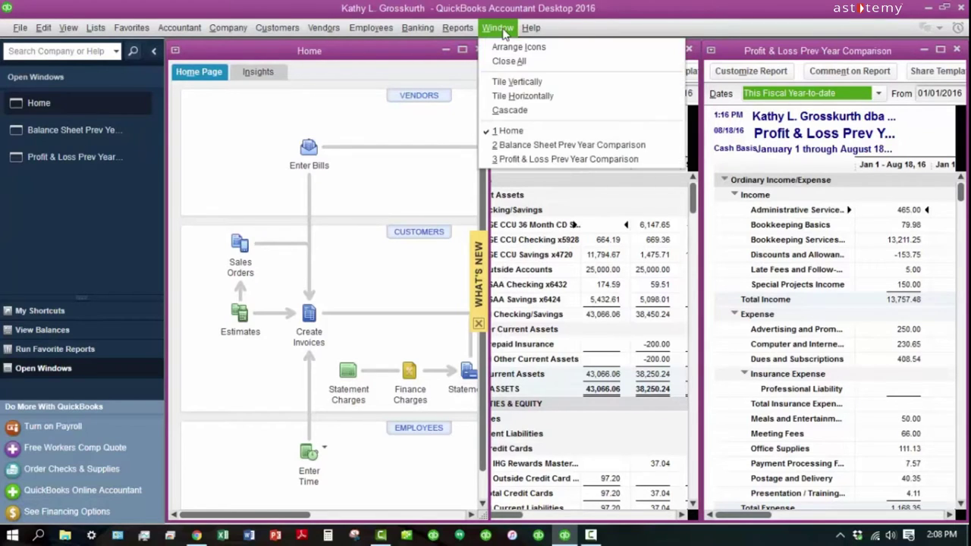
left_click(508, 110)
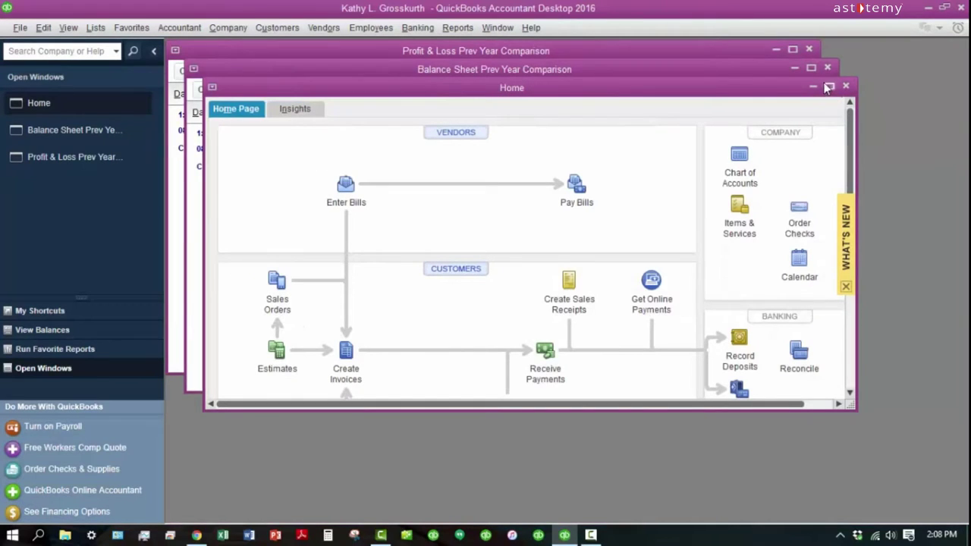
left_click(600, 70)
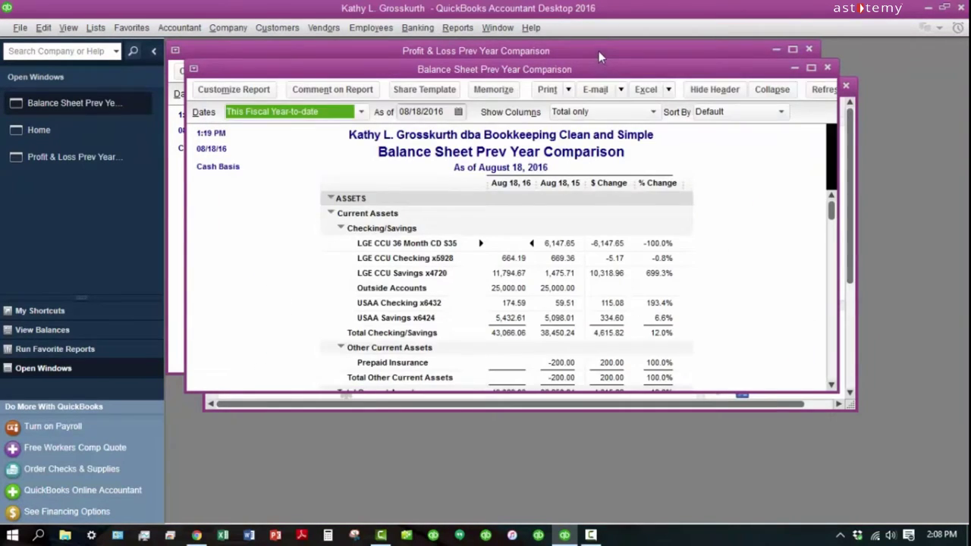
left_click(598, 51)
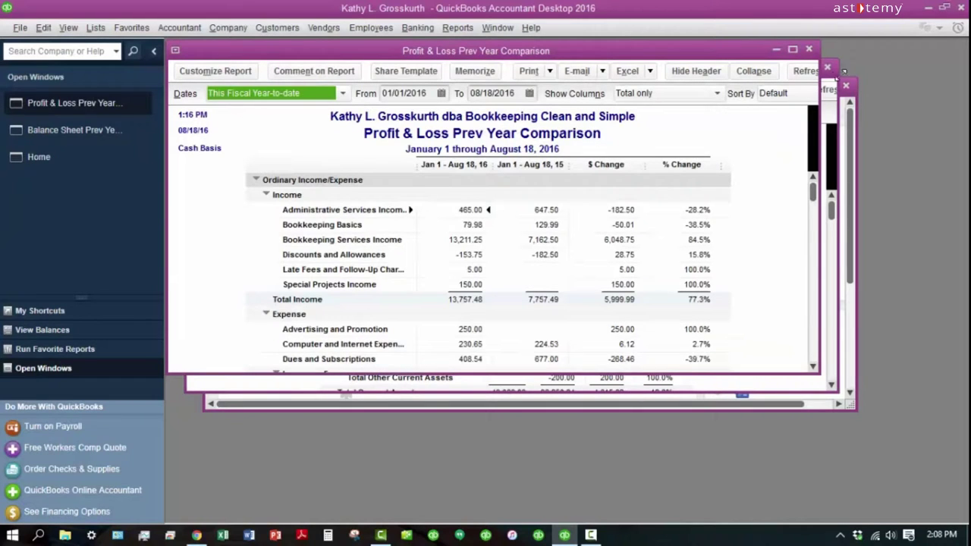
left_click(54, 147)
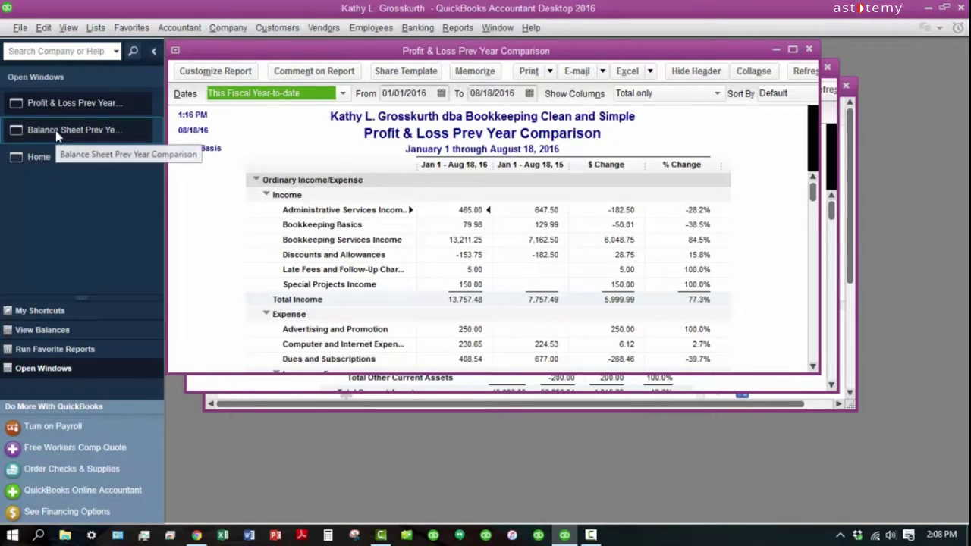
left_click(55, 132)
left_click(40, 159)
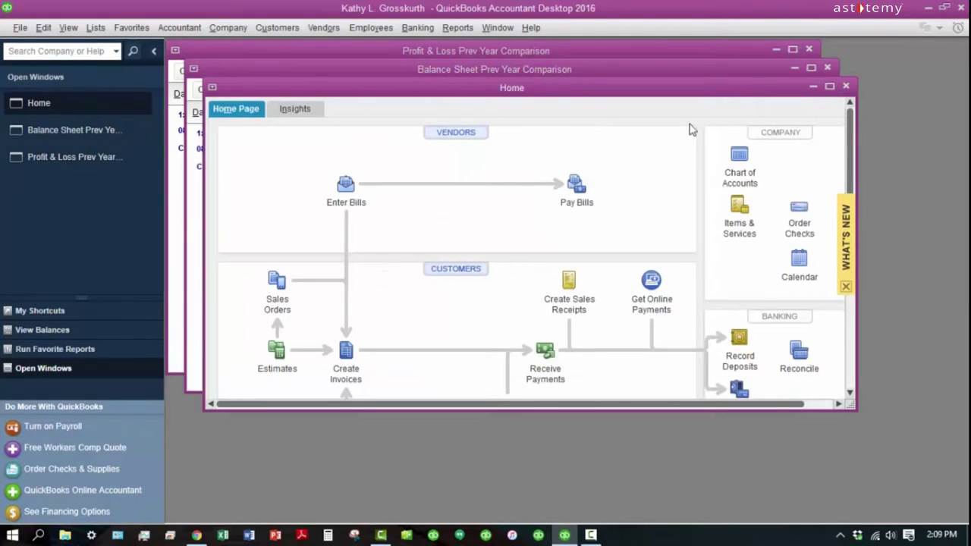
Step: Maximize the Home window so it covers the cascaded report windows
left_click(829, 87)
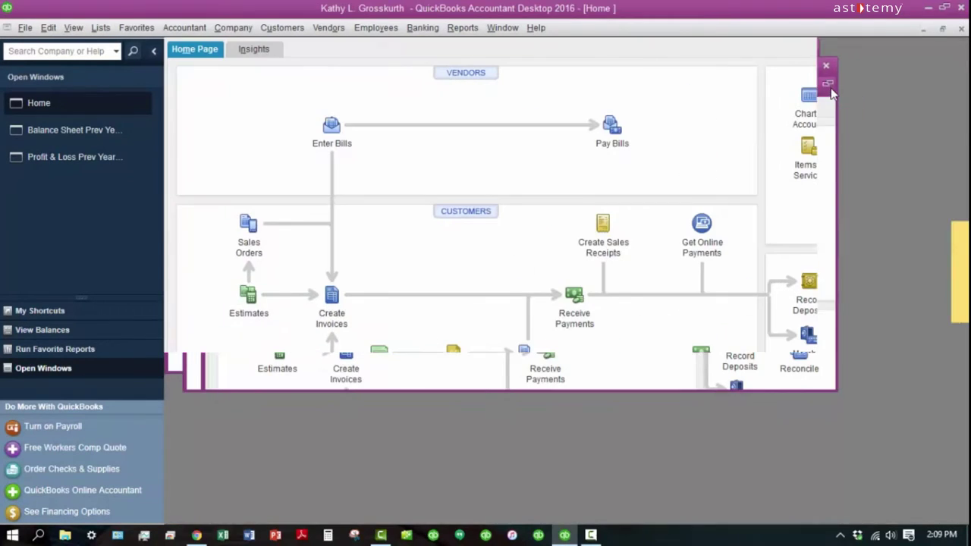